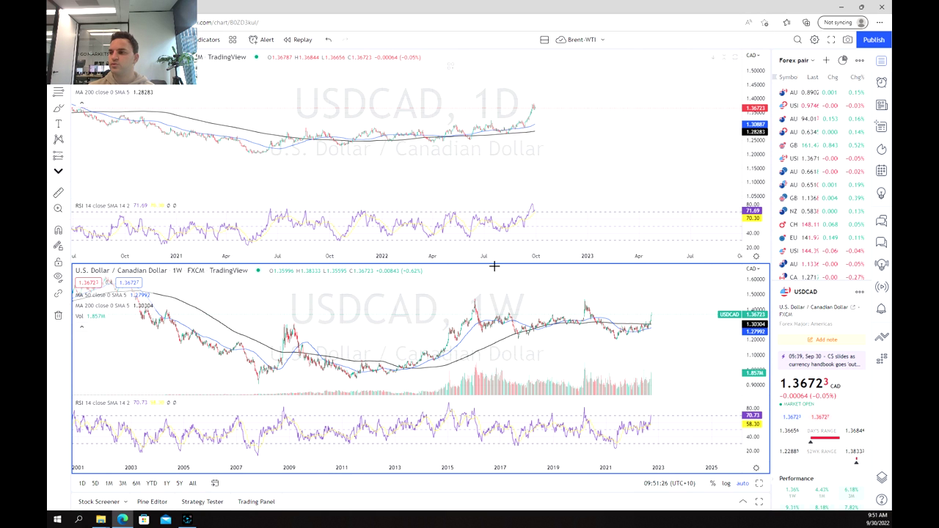
Step: Zoom out the weekly USDCAD chart and add a horizontal resistance line at 1.47303
scroll(507, 294, down, 3)
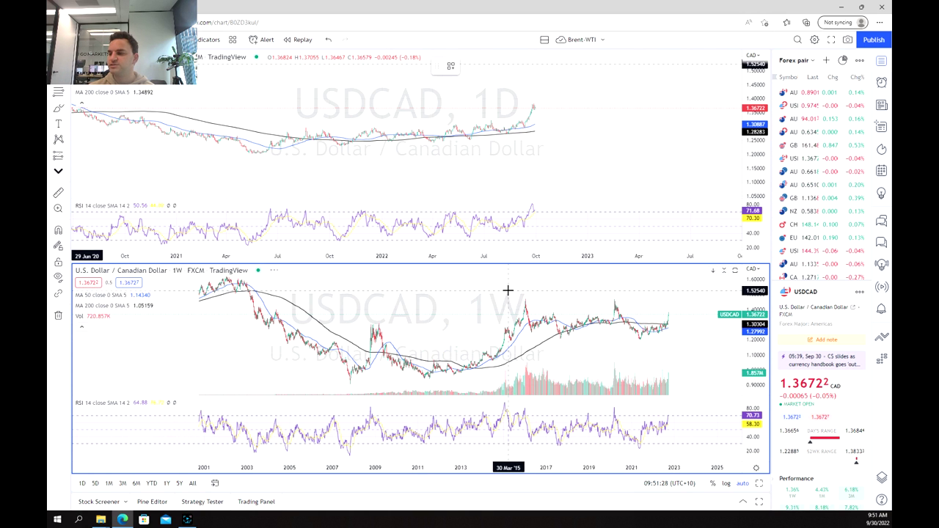
scroll(510, 297, down, 1)
key(alt+h)
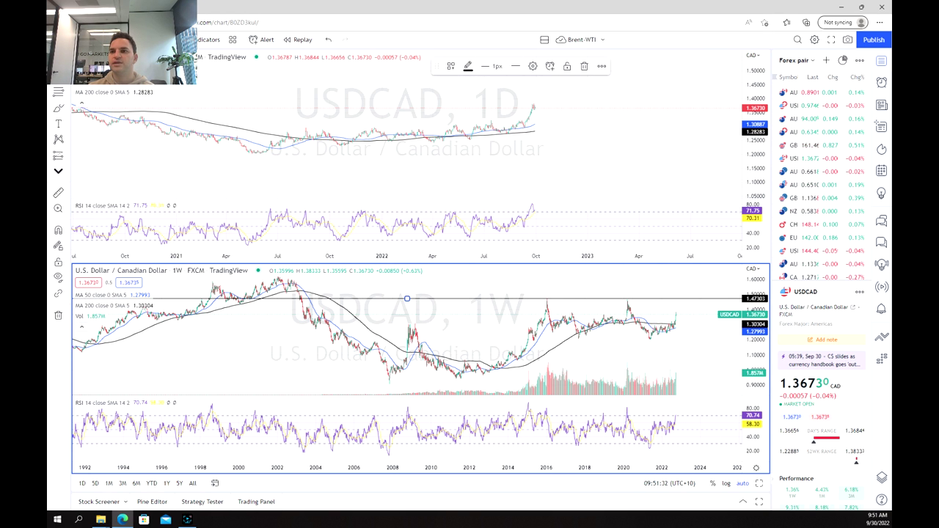
Step: Place a 1.20537 horizontal support line, then zoom the weekly chart into the recent years
click(648, 339)
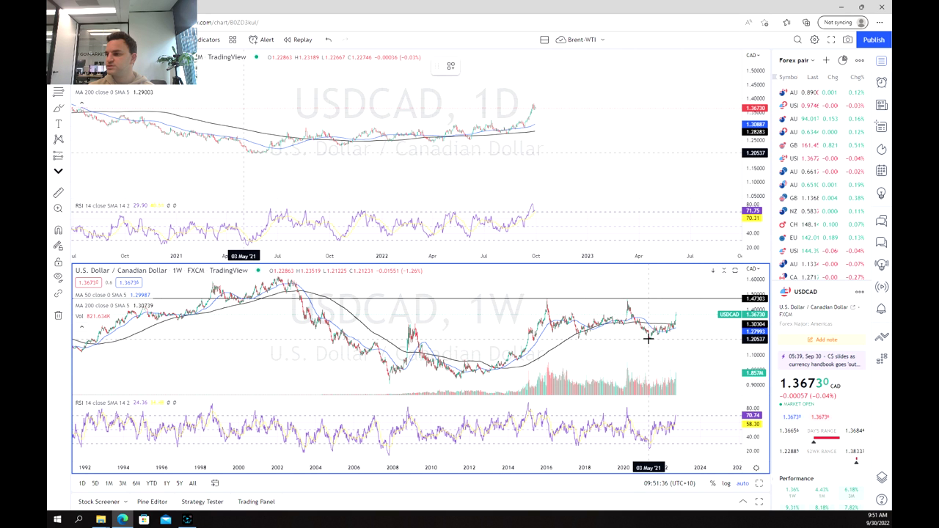
click(648, 339)
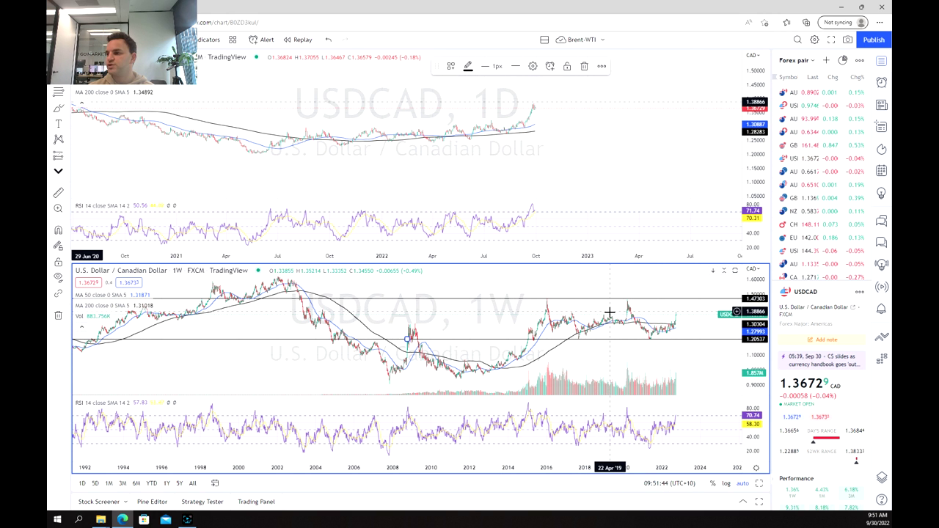
scroll(609, 313, up, 2)
scroll(603, 316, up, 3)
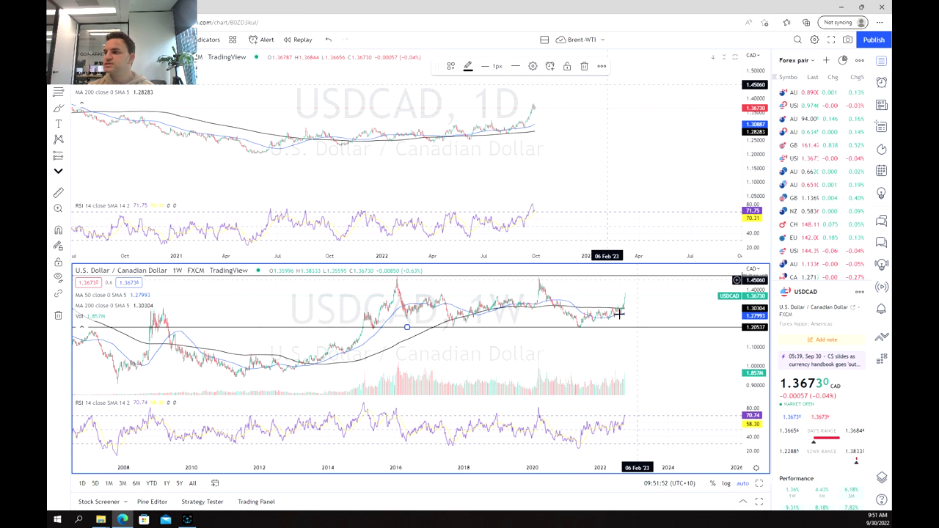
scroll(619, 314, up, 1)
scroll(619, 314, up, 3)
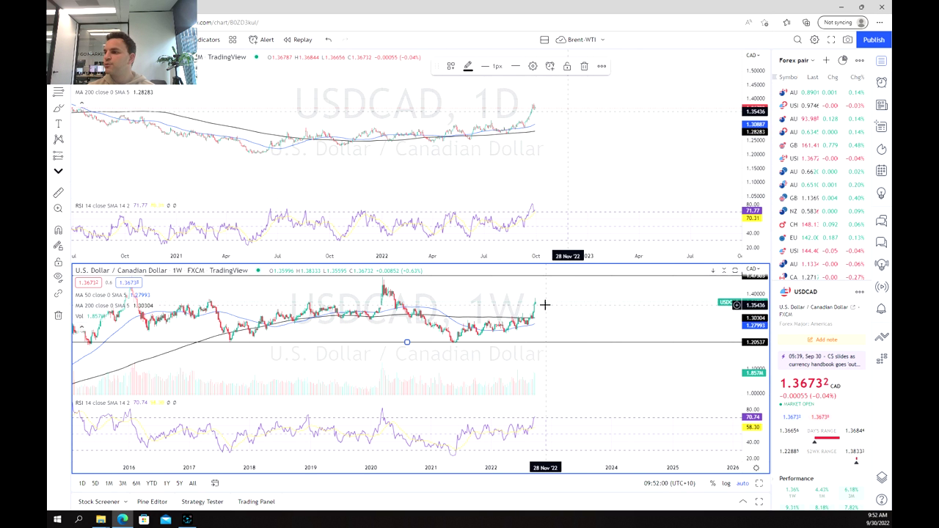
scroll(544, 305, up, 3)
scroll(545, 304, up, 1)
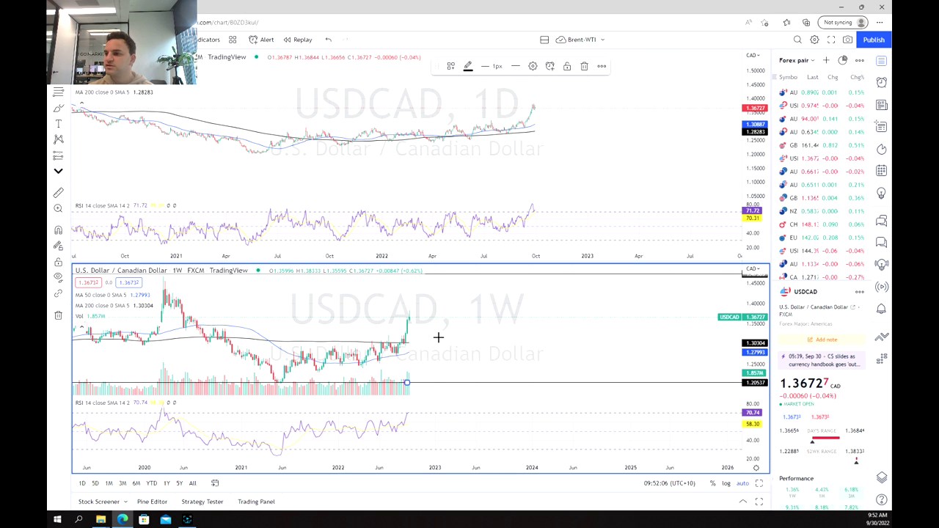
click(402, 327)
Step: Draw a freehand loop around the latest weekly rally candles, then zoom back out
mouse_move(405, 324)
mouse_down()
mouse_move(425, 314)
mouse_move(419, 307)
mouse_move(399, 303)
mouse_move(407, 324)
mouse_up()
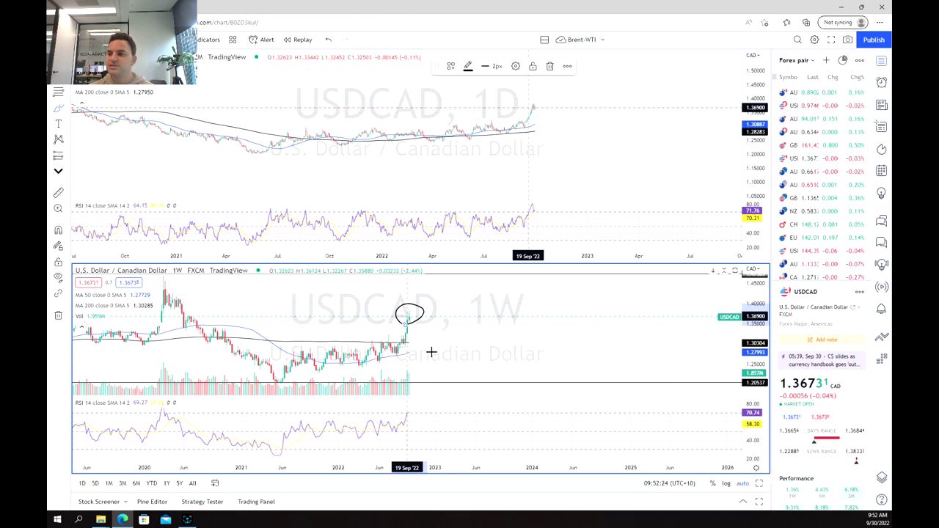
scroll(438, 315, down, 2)
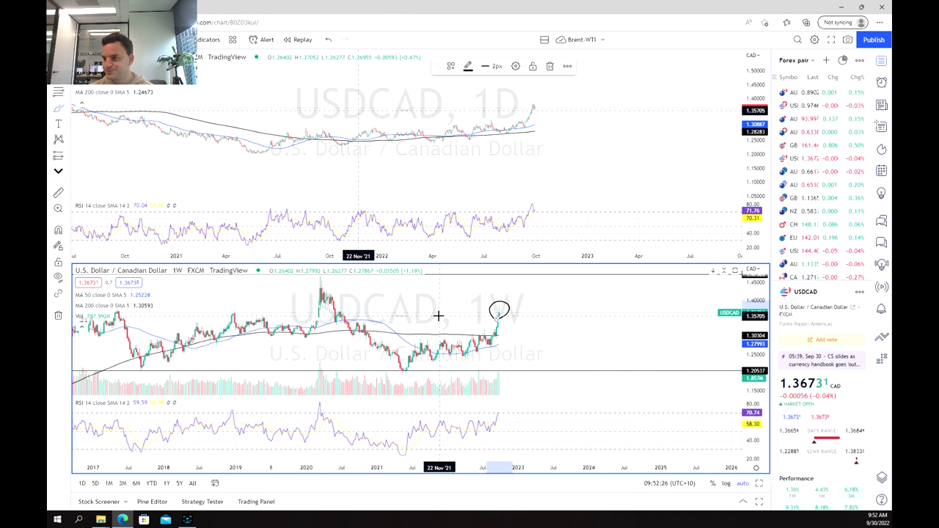
scroll(438, 315, down, 3)
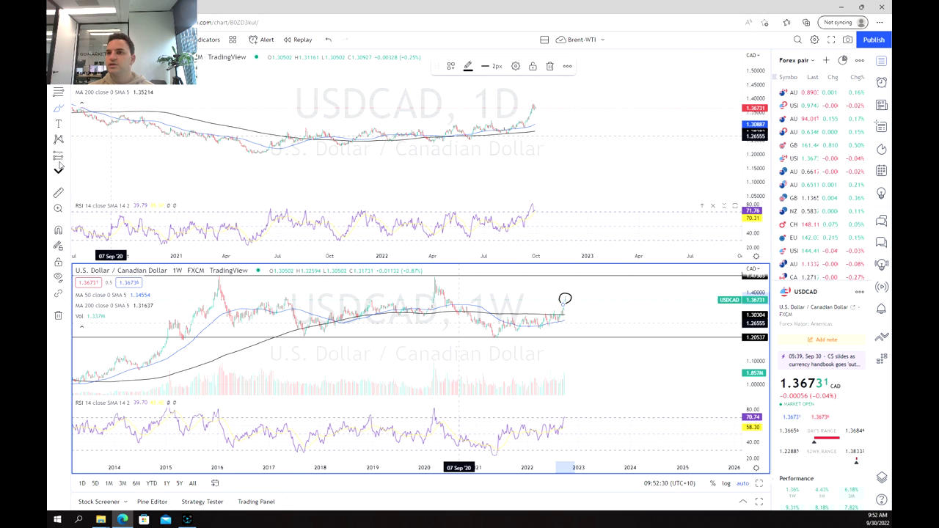
Step: With the Brush, circle the latest RSI peak above 70 and the early-2020 RSI peak
click(63, 110)
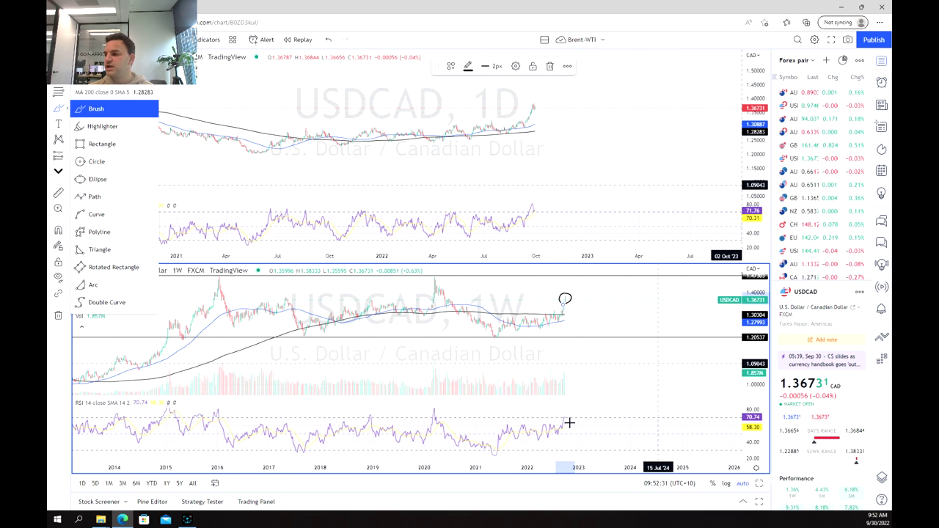
mouse_move(569, 423)
mouse_down()
mouse_move(575, 411)
mouse_move(566, 407)
mouse_move(550, 416)
mouse_move(554, 428)
mouse_move(566, 419)
mouse_up()
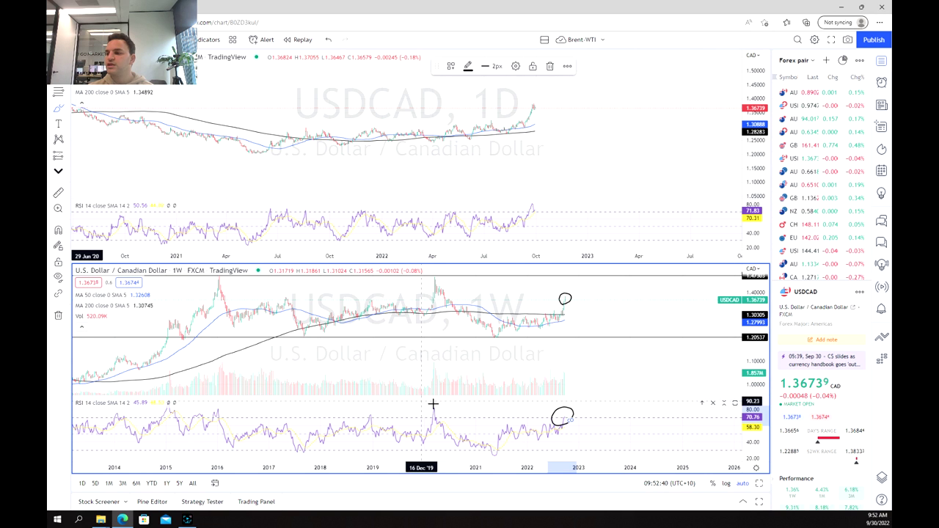
mouse_move(436, 400)
mouse_down()
mouse_move(453, 411)
mouse_move(438, 428)
mouse_move(426, 411)
mouse_up()
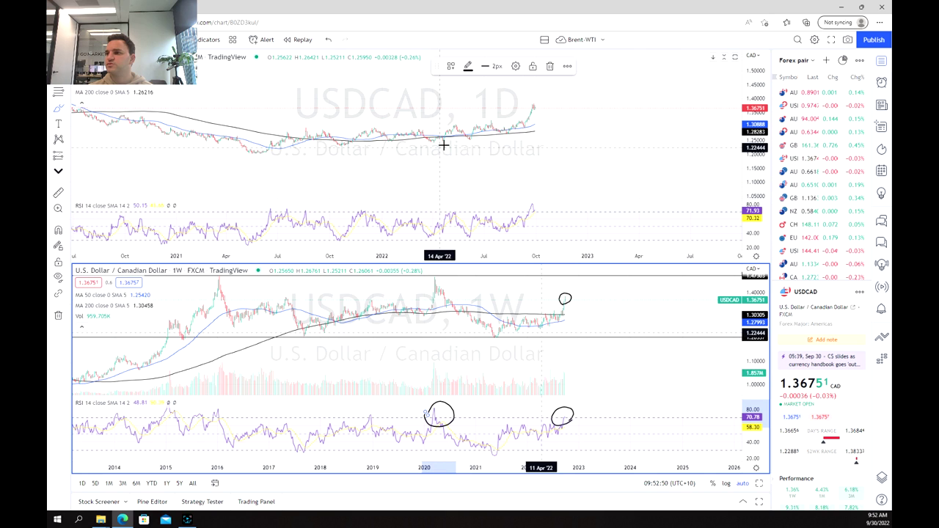
Step: Zoom out and make the daily chart the active one
scroll(446, 147, down, 2)
scroll(450, 148, down, 1)
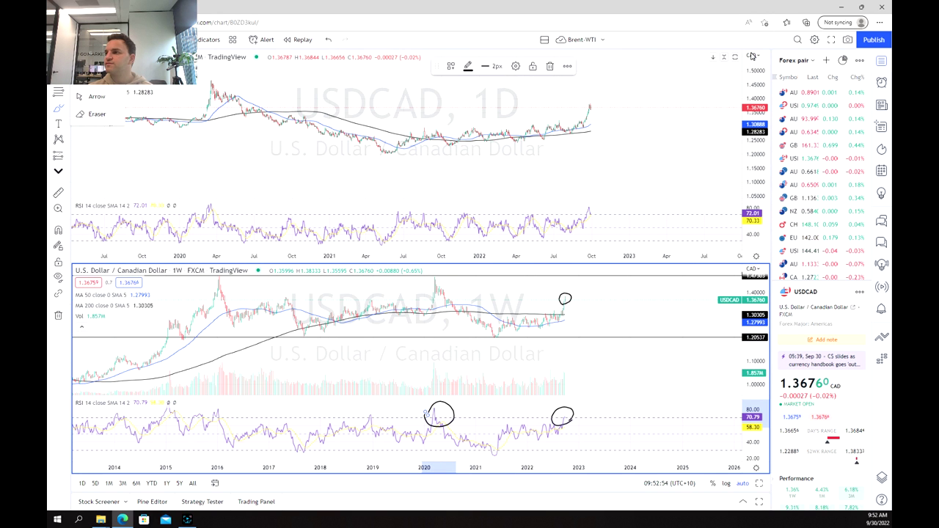
click(599, 99)
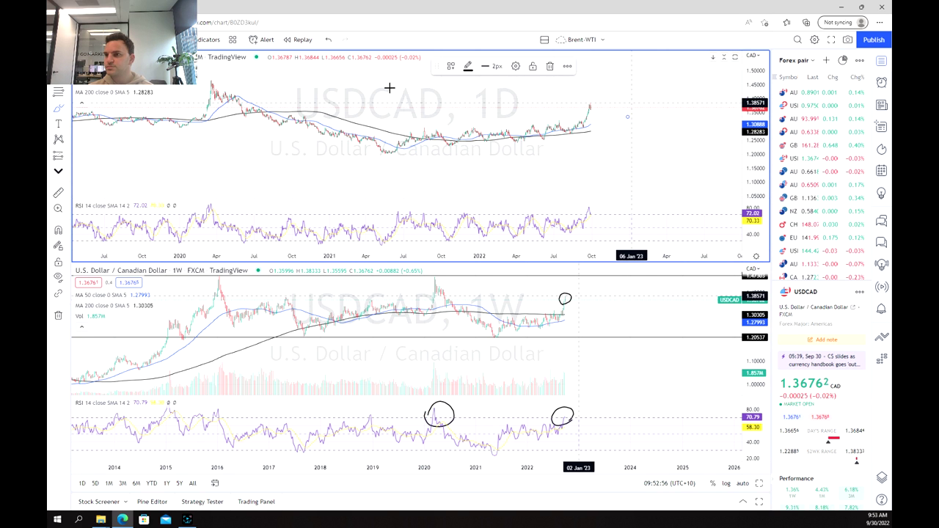
Step: Expand the daily chart to fill the layout and draw a trial trend line
key(alt+Return)
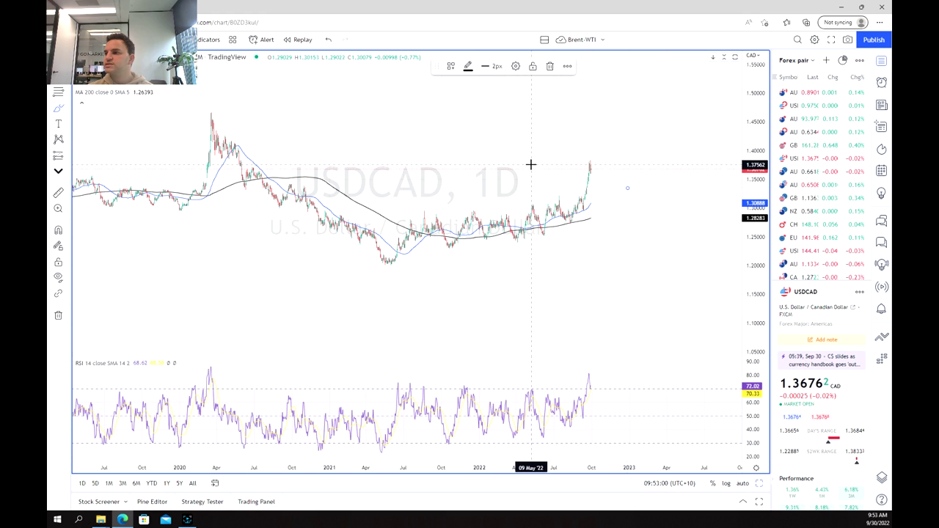
scroll(530, 176, up, 5)
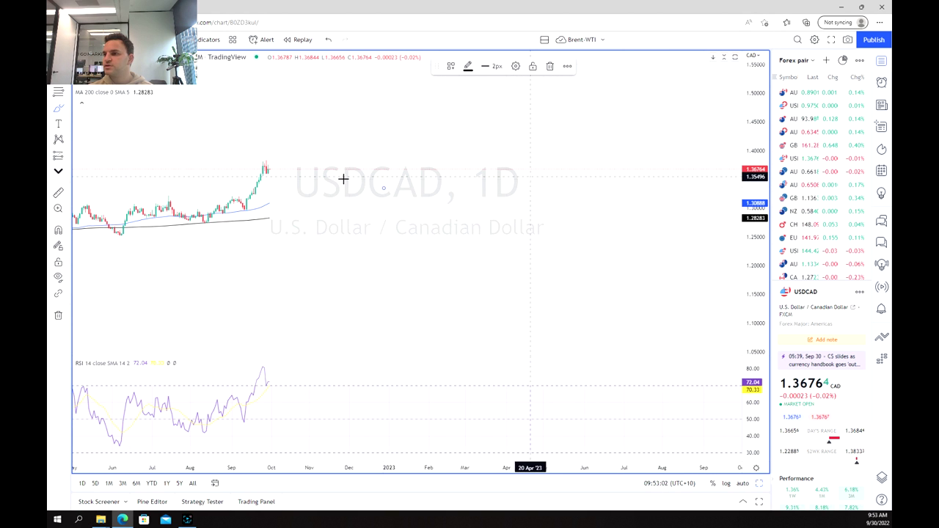
click(284, 186)
click(440, 181)
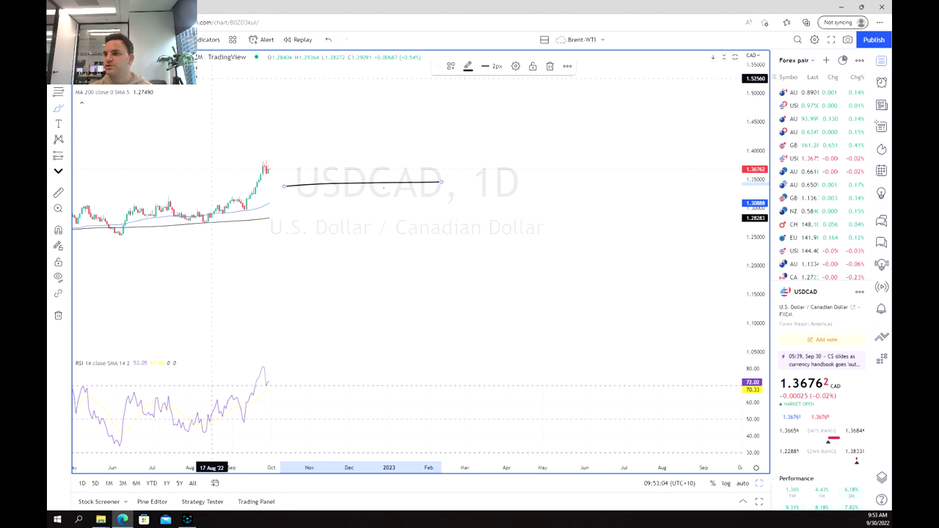
Step: Delete the trial trend line and zoom out to show price history back to mid-2019
drag(300, 137, 567, 190)
click(567, 190)
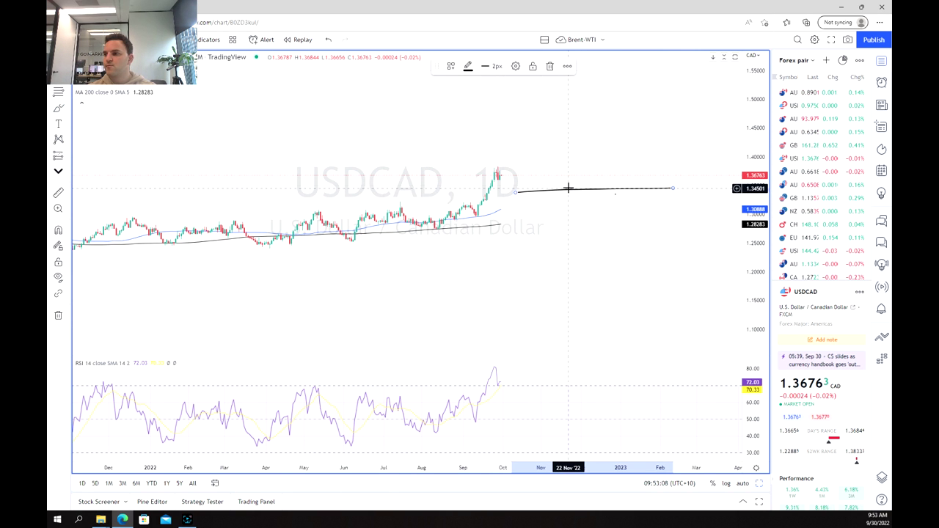
key(Delete)
scroll(455, 181, down, 2)
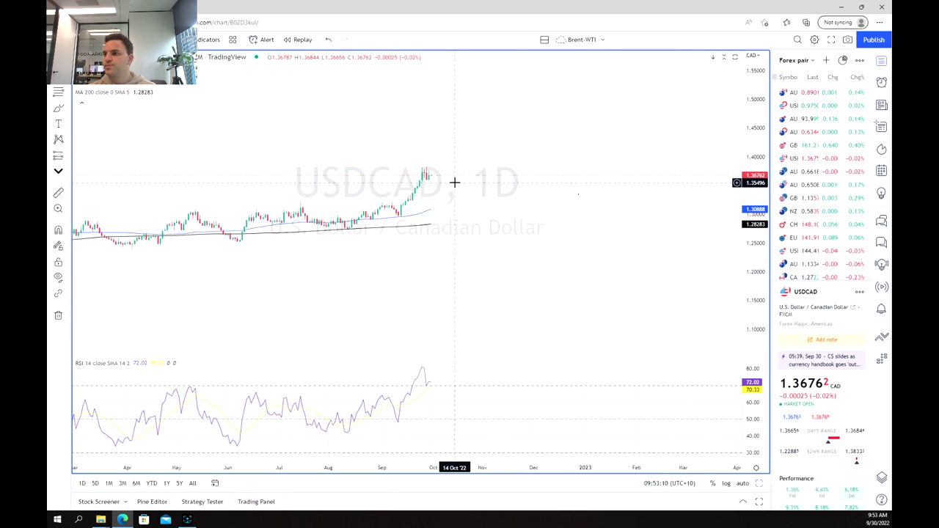
scroll(455, 182, down, 5)
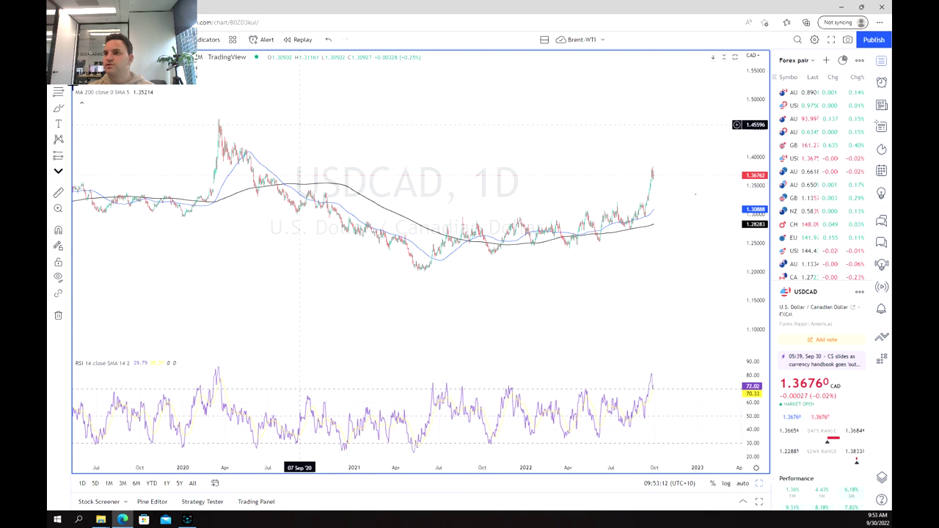
Step: Add a 1.38250 resistance line and brush-circle the latest (above 80) and early-2020 RSI peaks
key(alt+h)
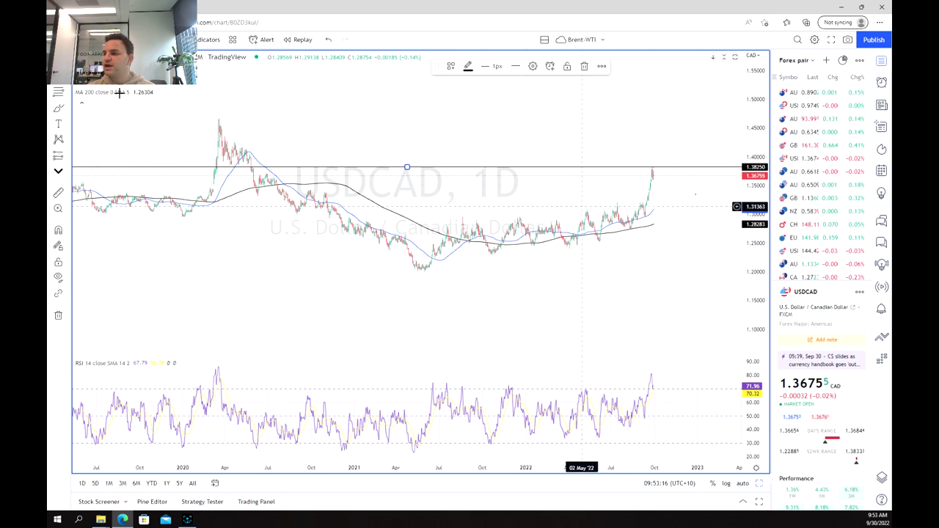
click(57, 108)
mouse_move(657, 390)
mouse_down()
mouse_move(664, 363)
mouse_move(639, 361)
mouse_move(630, 388)
mouse_move(657, 388)
mouse_up()
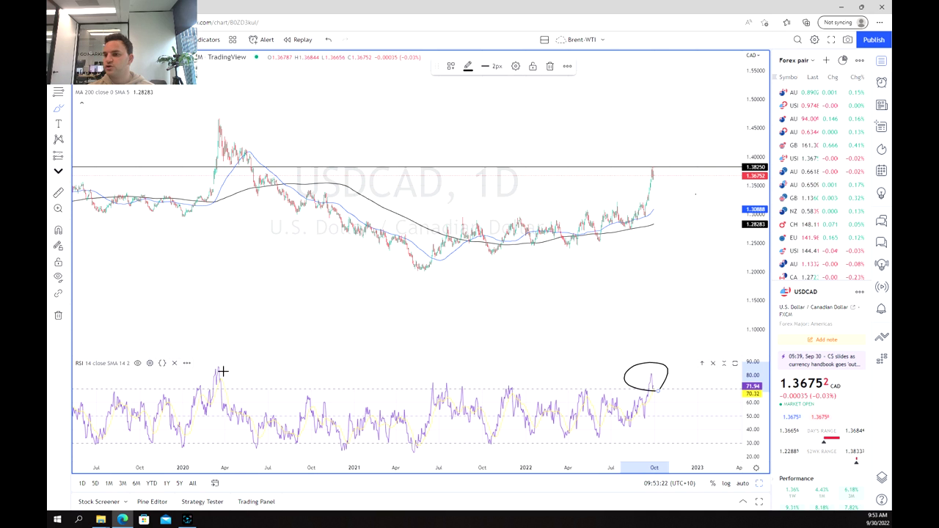
mouse_move(217, 393)
mouse_down()
mouse_move(236, 361)
mouse_move(192, 382)
mouse_move(212, 391)
mouse_up()
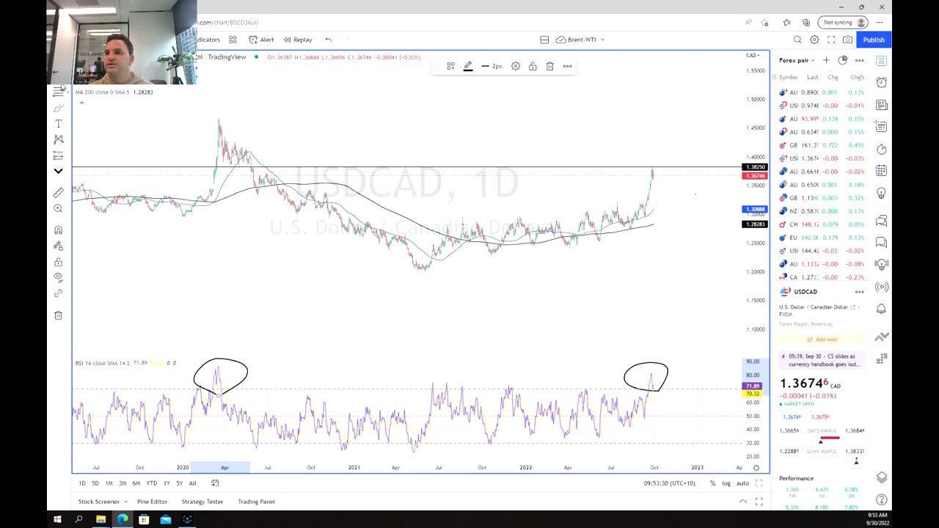
Step: Add a horizontal support line at 1.35649 and zoom out
click(463, 182)
key(alt+h)
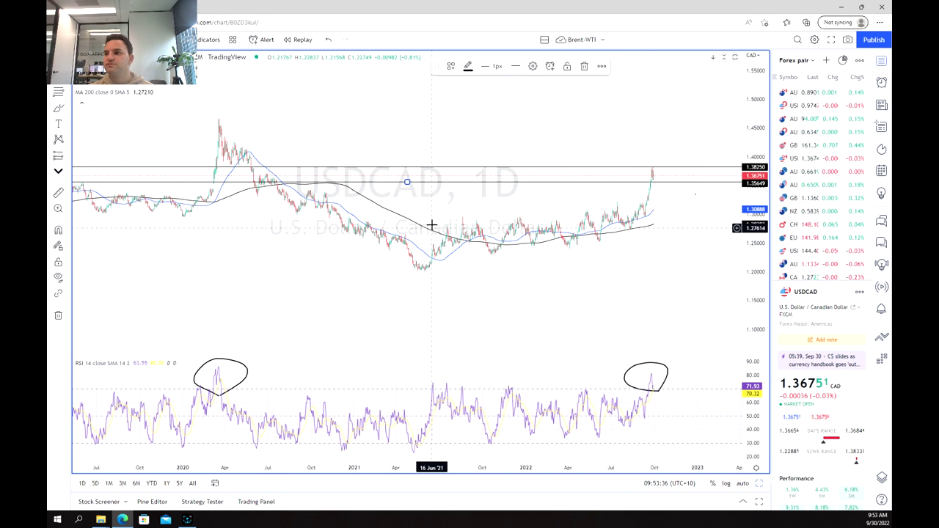
scroll(430, 224, down, 3)
scroll(432, 228, down, 3)
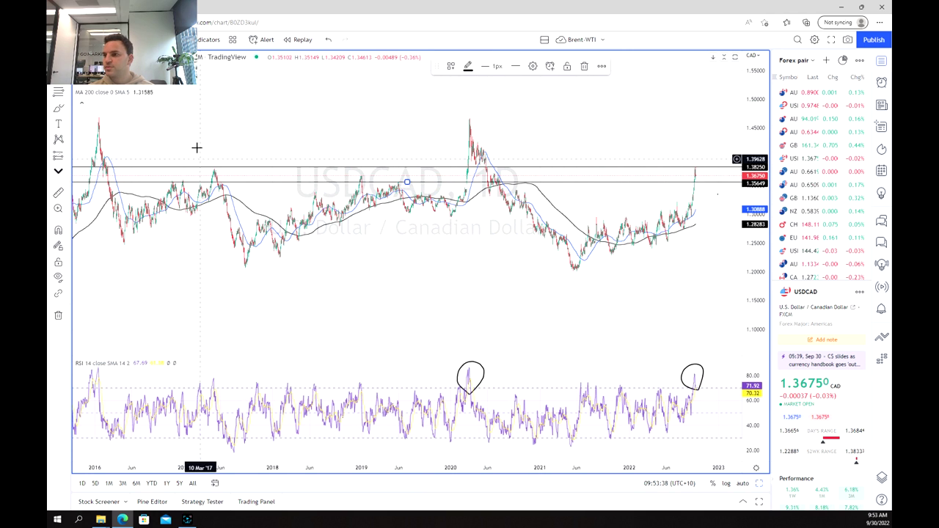
Step: Place a second support line at 1.32282 and zoom back in
click(534, 215)
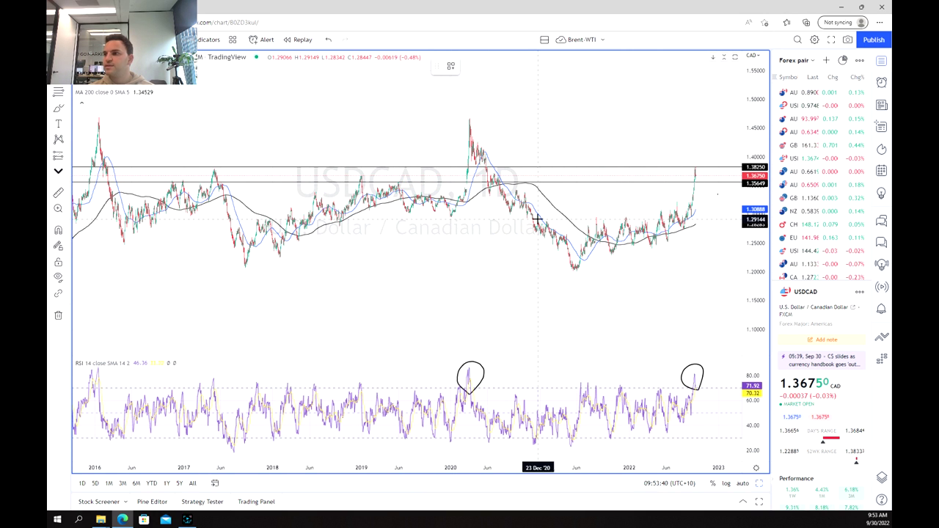
click(579, 200)
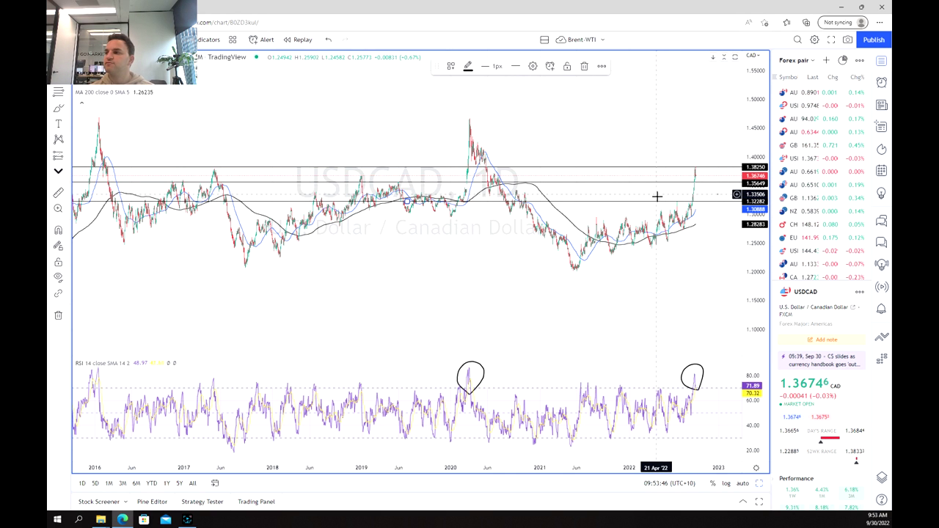
scroll(657, 237, up, 2)
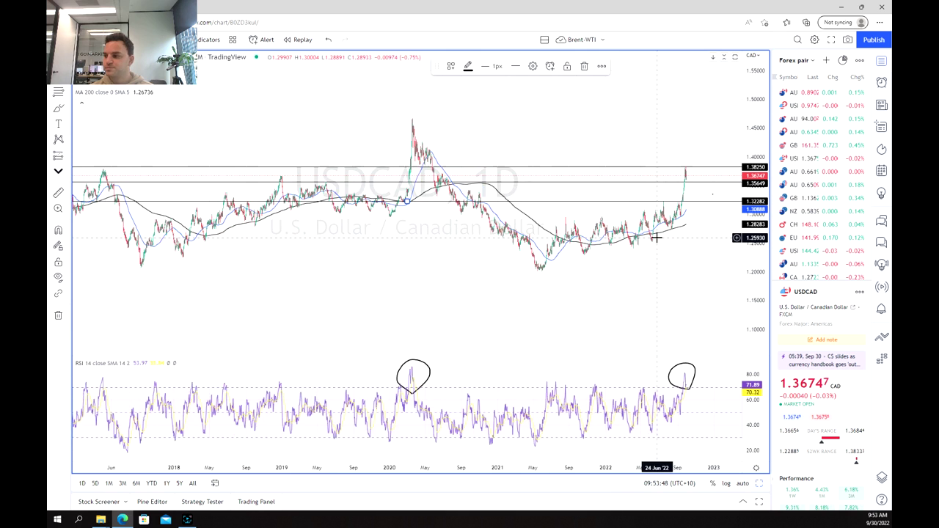
scroll(656, 237, up, 2)
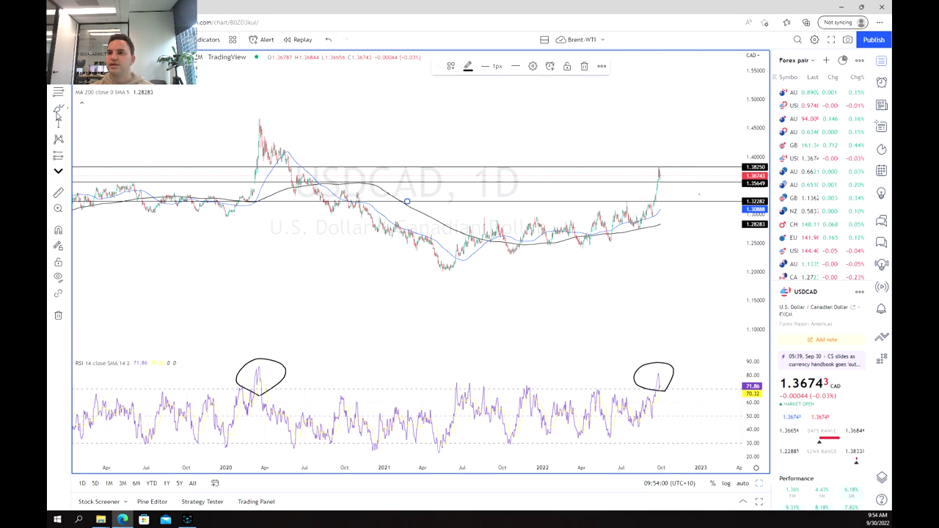
Step: Brush one path rising past 1.45 from the latest high and one falling to the 1.32282 support
click(59, 110)
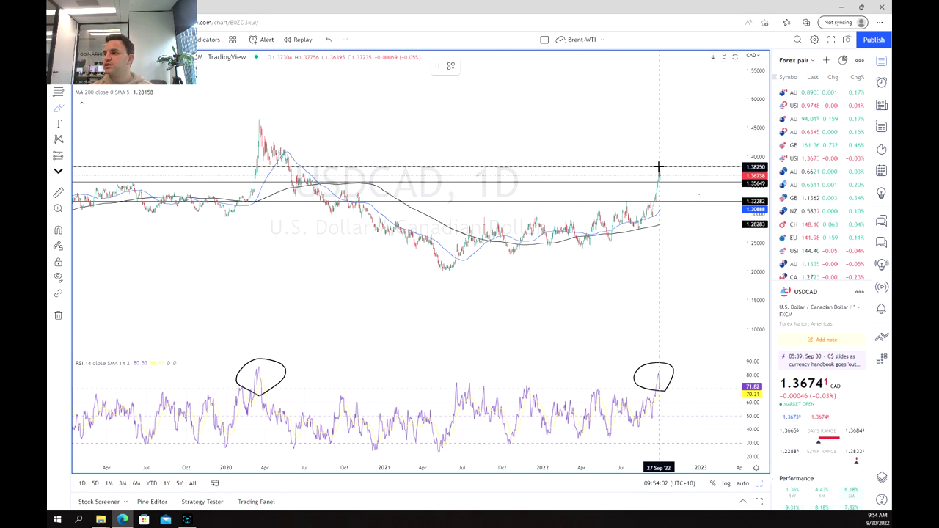
drag(664, 168, 697, 116)
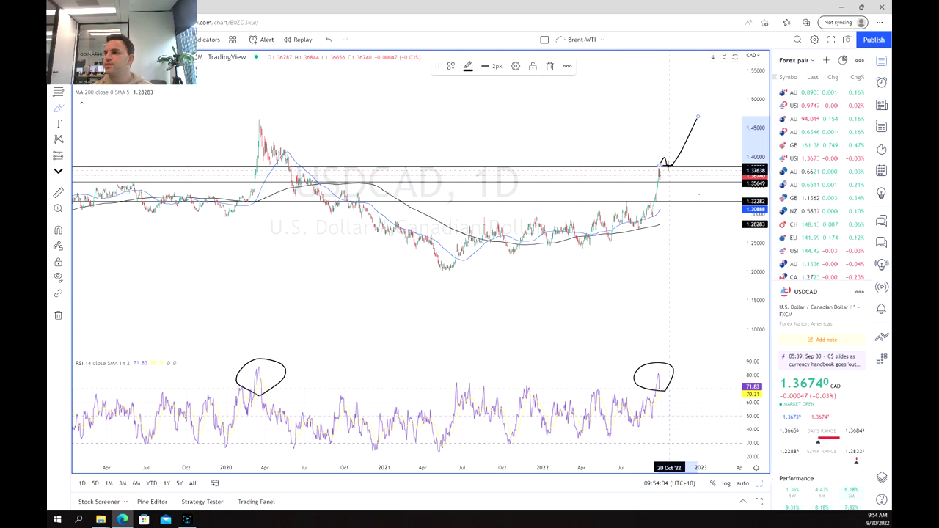
mouse_move(665, 168)
mouse_down()
mouse_move(689, 176)
mouse_move(692, 199)
mouse_up()
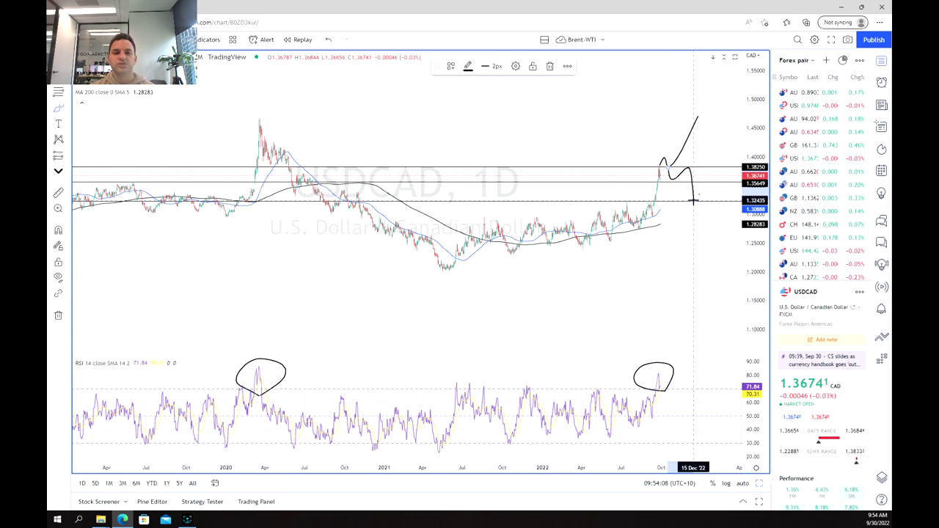